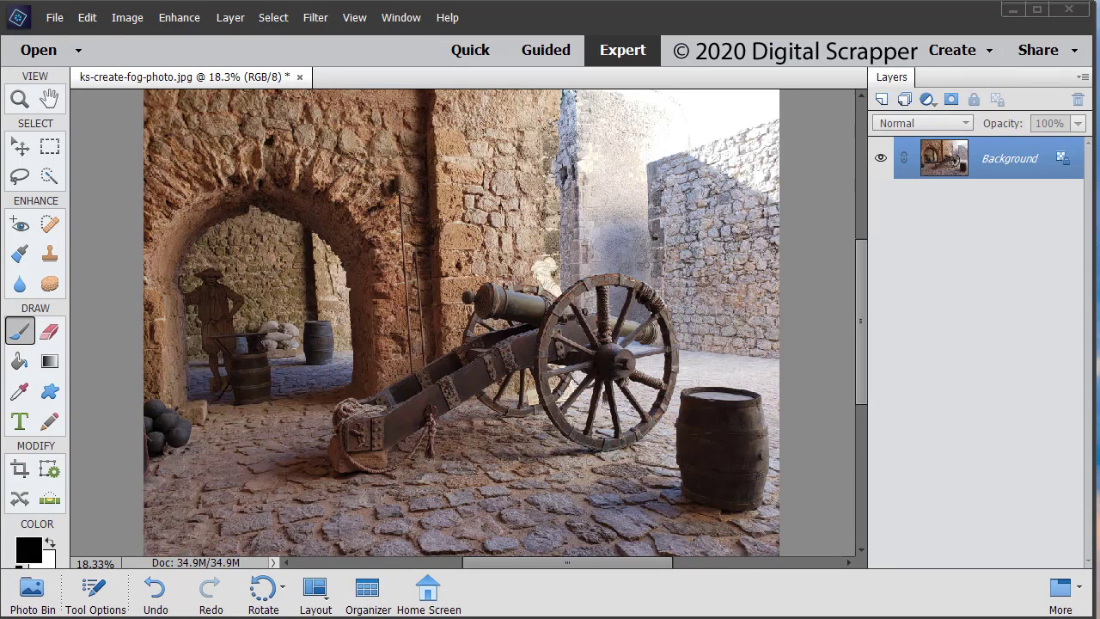
Add a new empty layer above the Background and rename it Fog
left_click(882, 99)
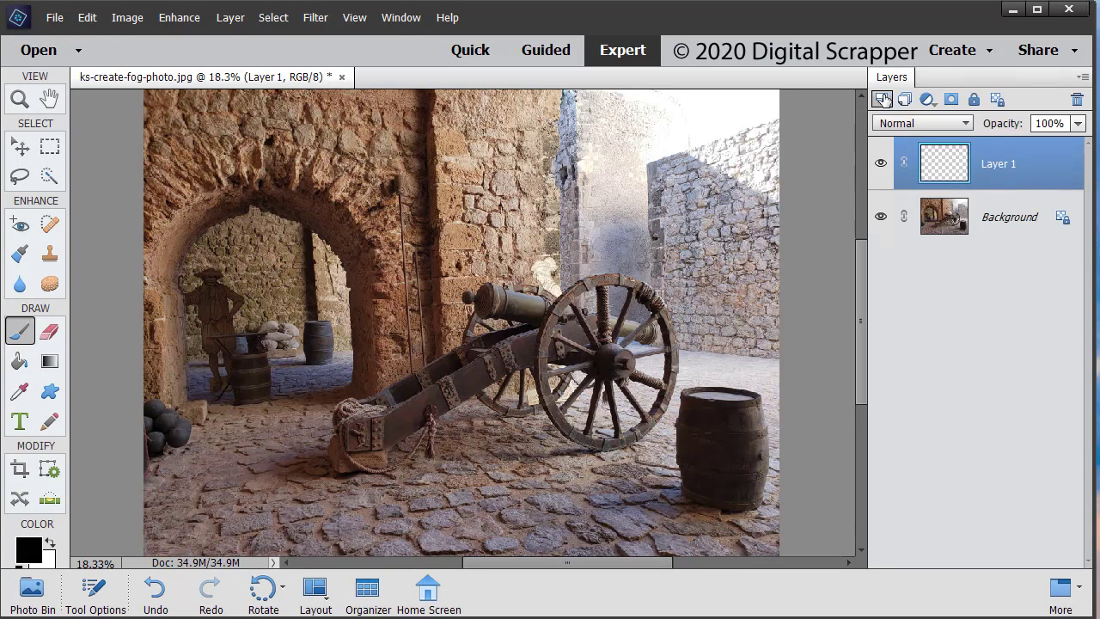
double_click(998, 165)
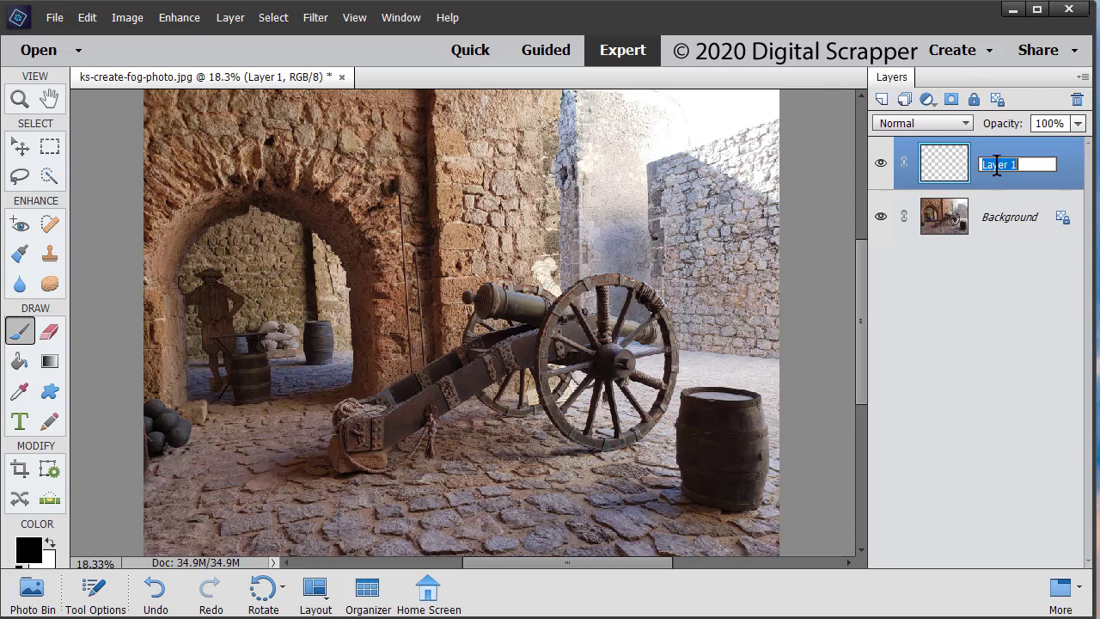
type("Fog")
key("Return")
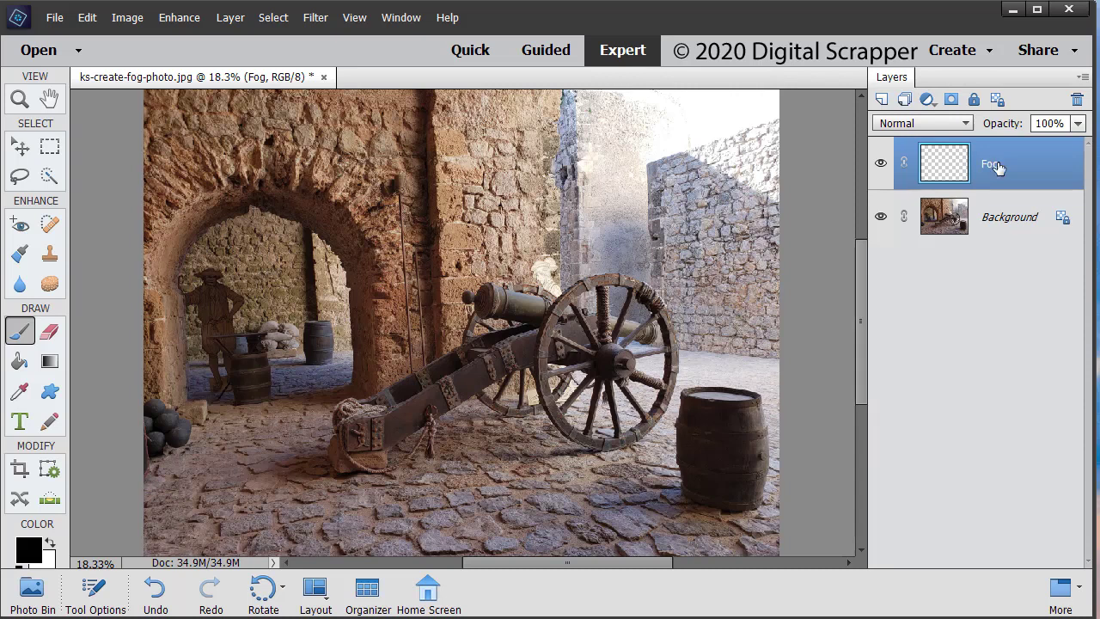
Fill the Fog layer with a grey Render Clouds pattern
left_click(316, 21)
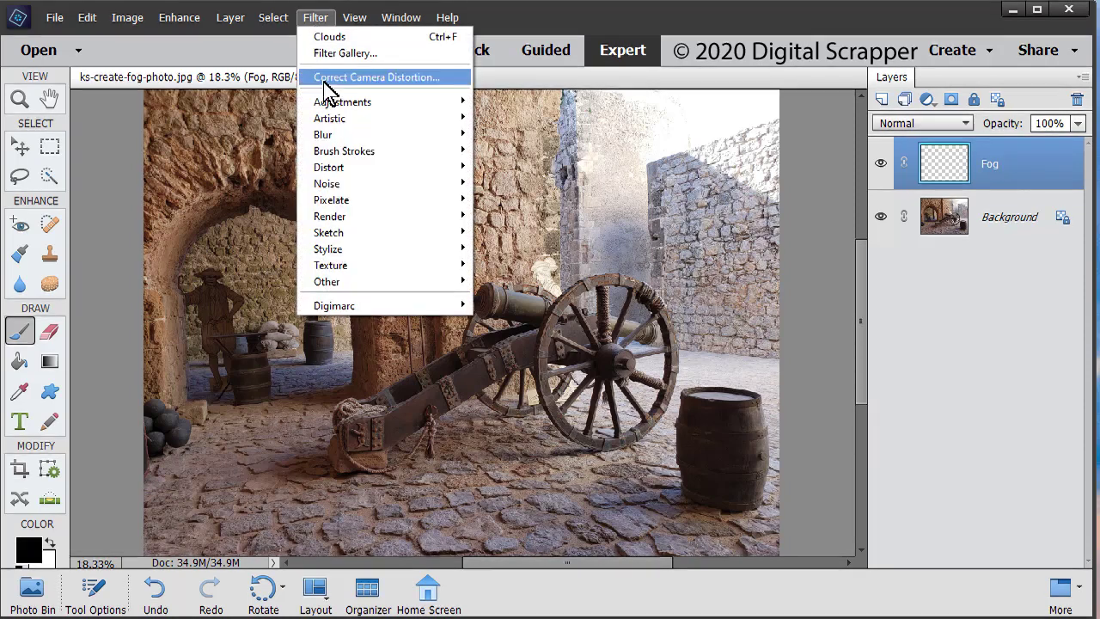
mouse_move(348, 218)
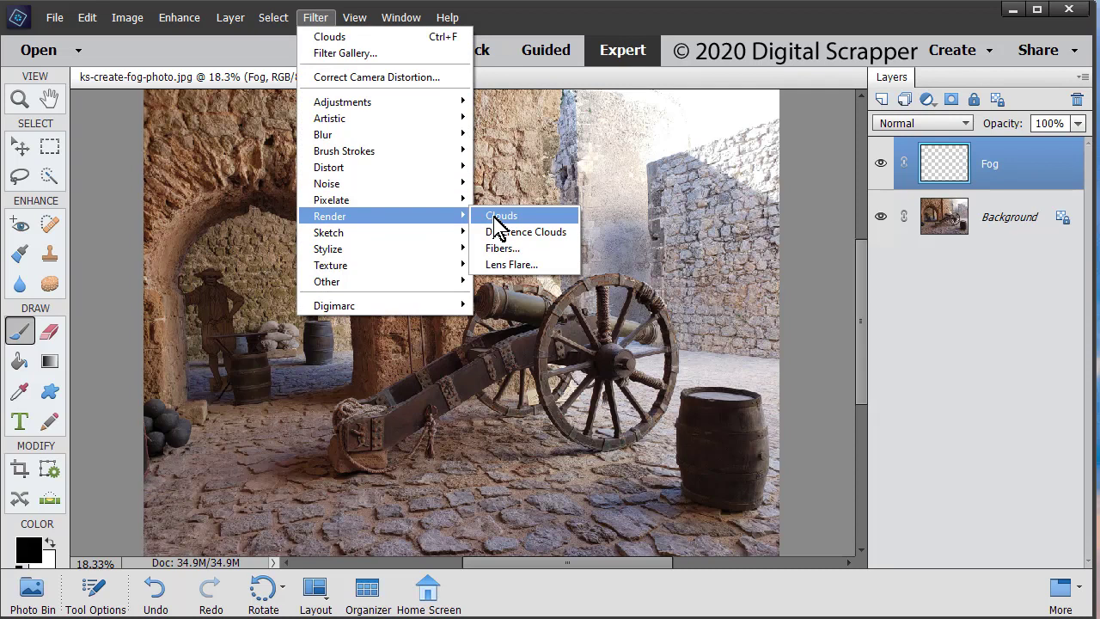
left_click(498, 218)
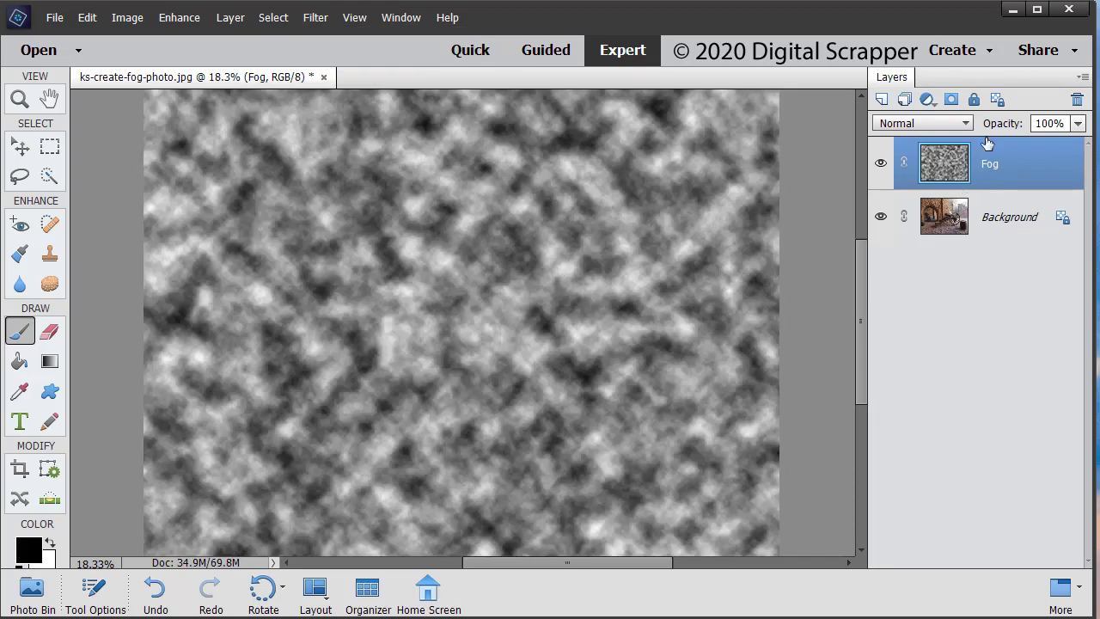
Set the Fog layer to Screen blend mode, zoom out, and show Move tool options
left_click(964, 125)
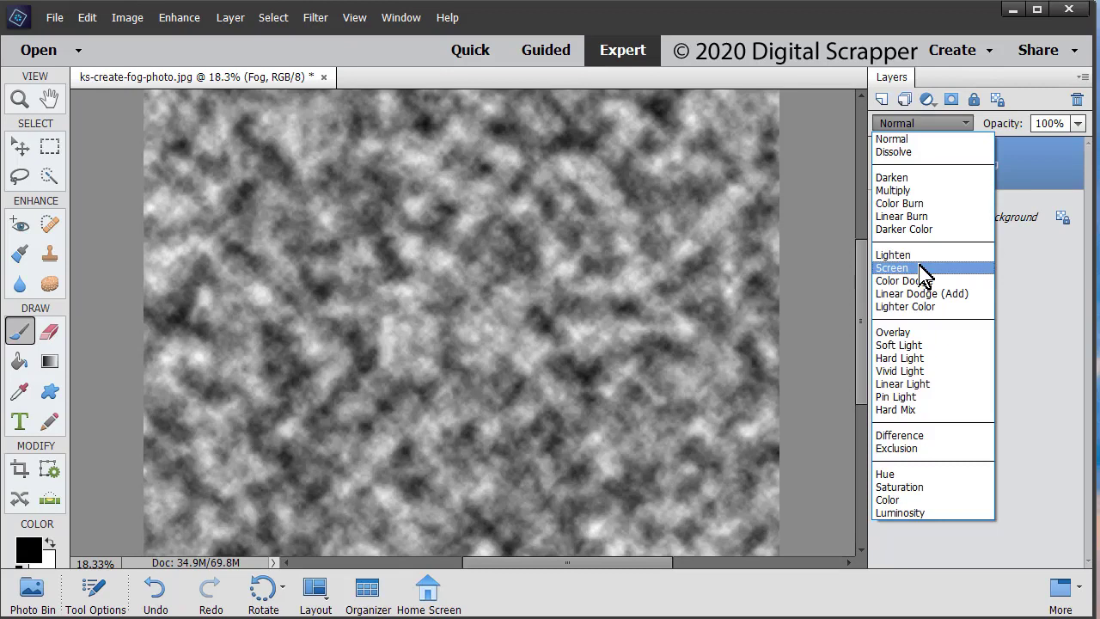
left_click(892, 268)
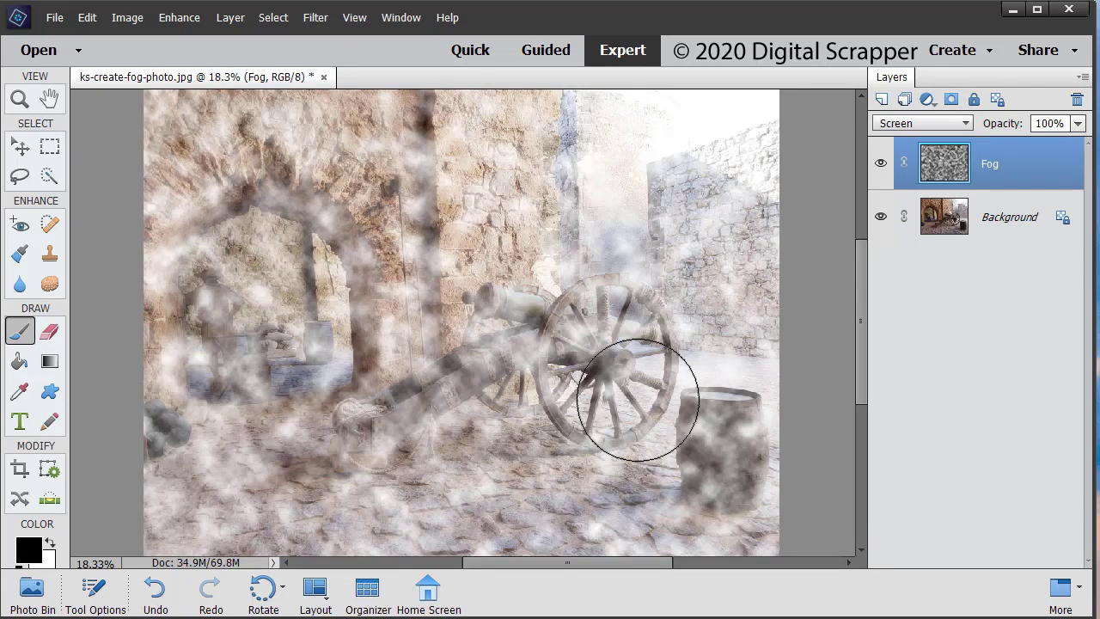
key("ctrl+minus")
key("ctrl+minus")
key("ctrl+minus")
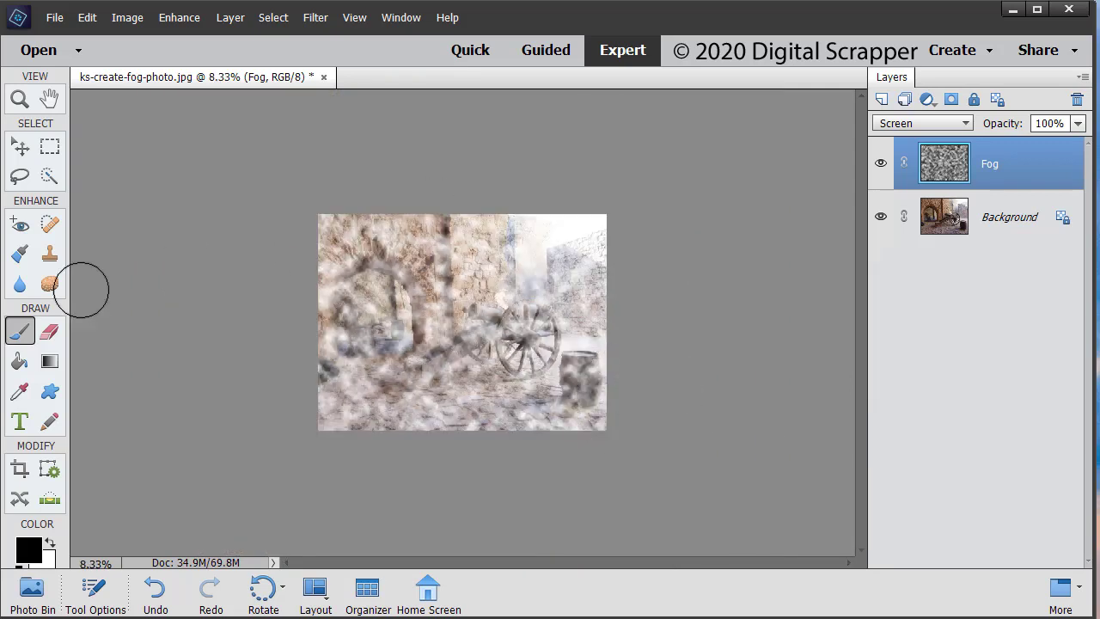
left_click(22, 150)
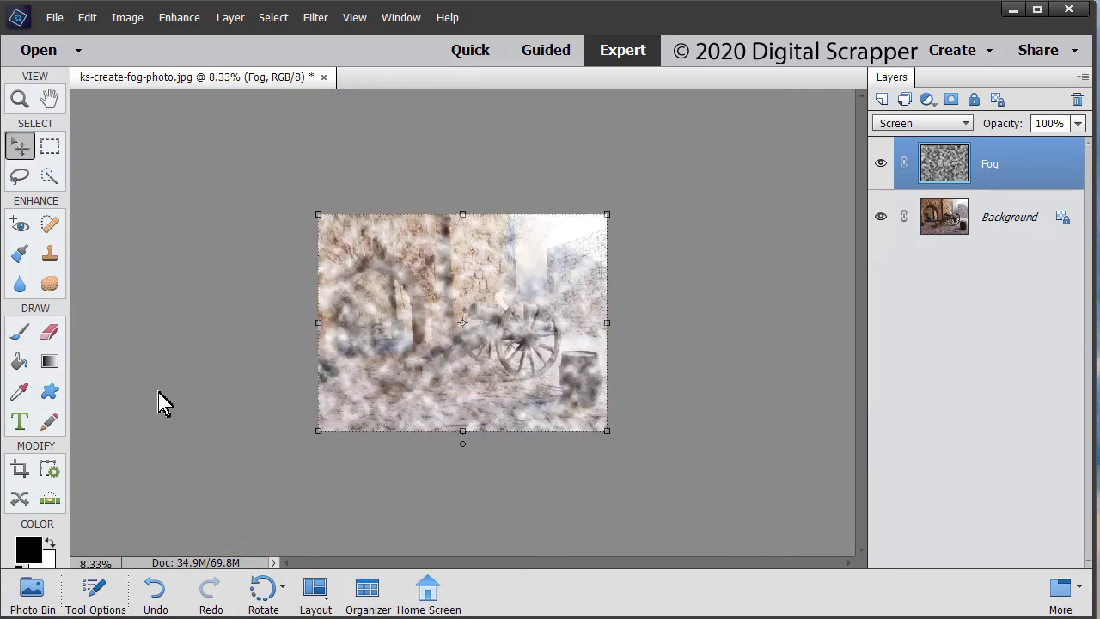
left_click(93, 593)
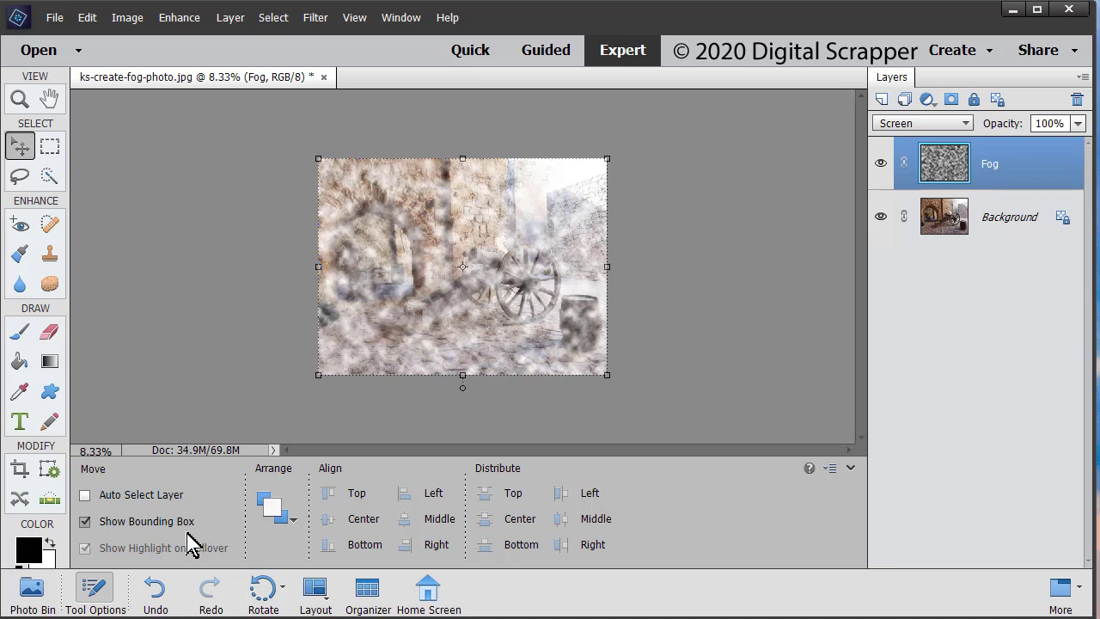
Scale the Fog layer up to about 71.7 × 53.8 in, shift it slightly left, and commit
left_click(850, 469)
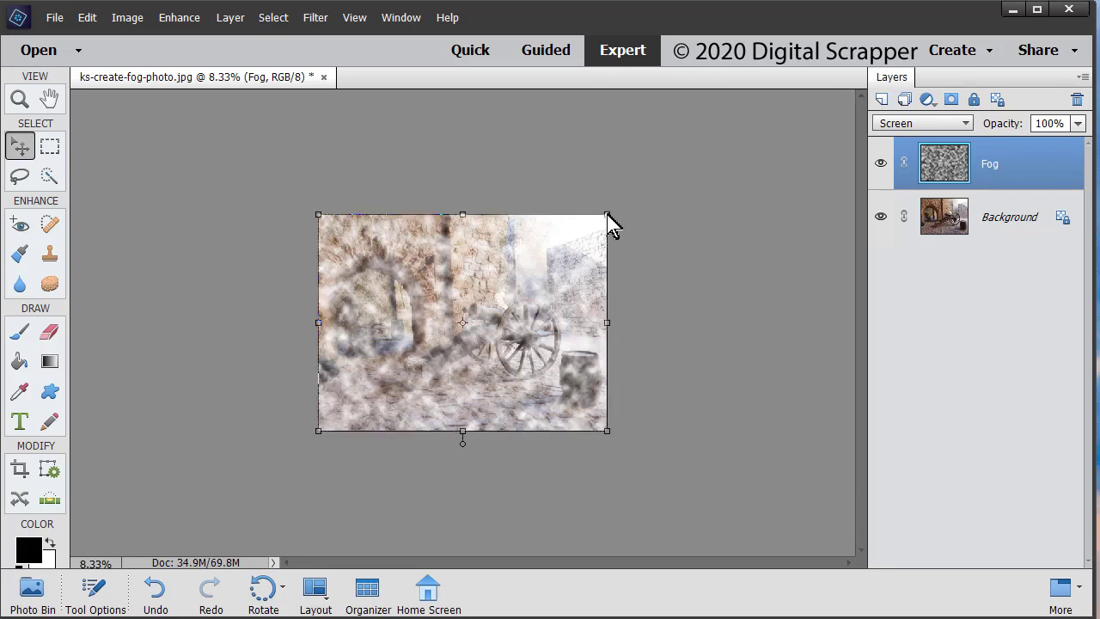
left_click_drag(607, 216, 748, 115)
left_click_drag(520, 368, 462, 405)
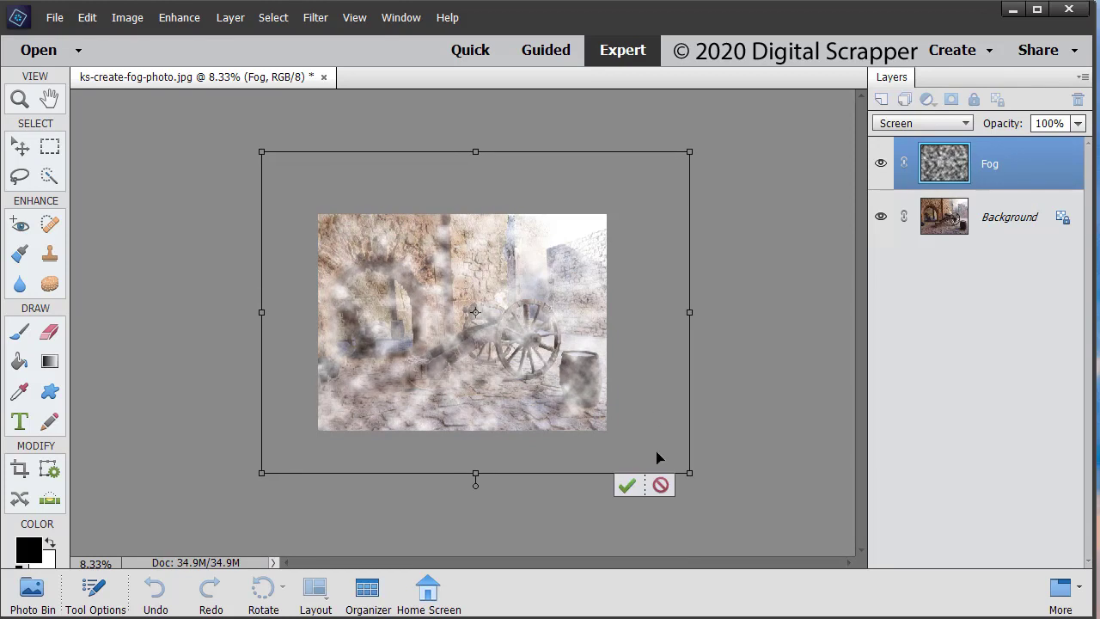
left_click(628, 492)
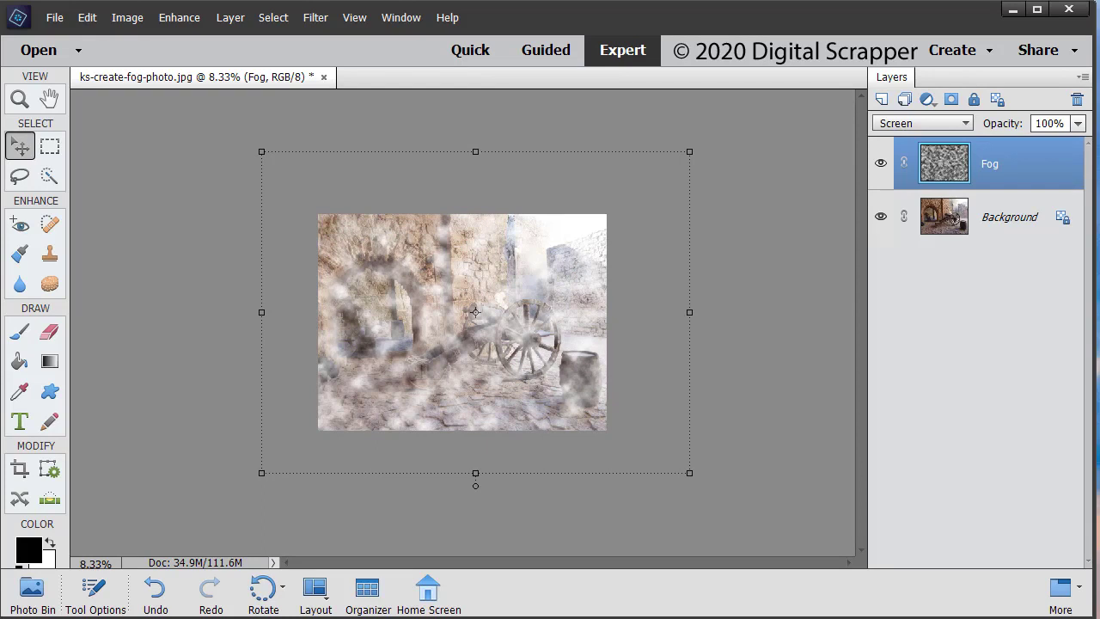
key("ctrl+equal")
key("ctrl+equal")
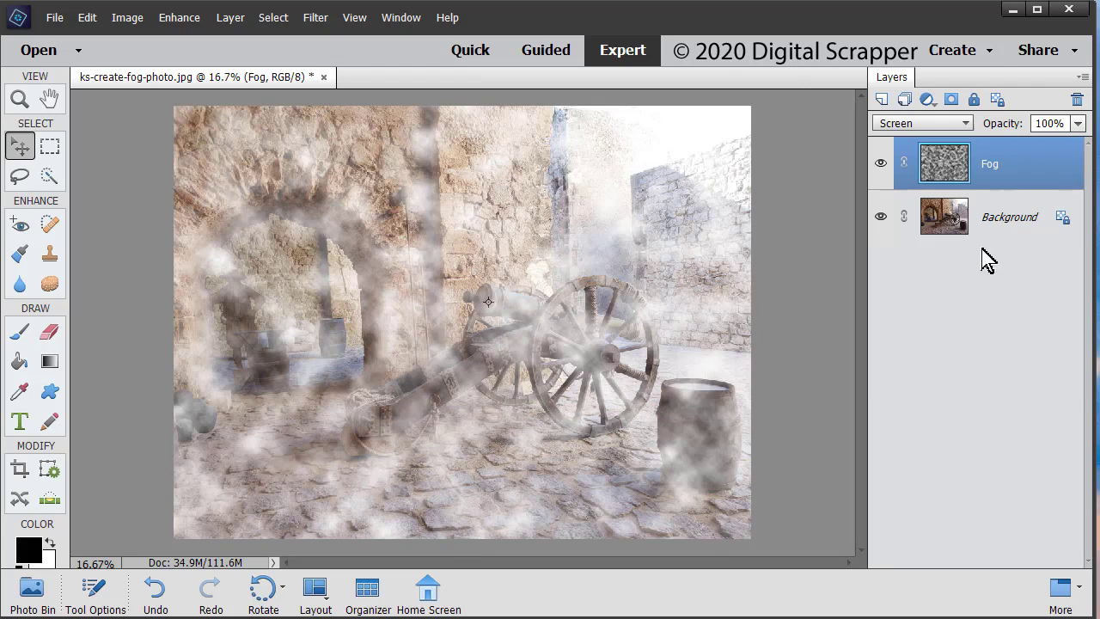
Add a white layer mask to Fog and set a soft brush tip to 1000 px
left_click(952, 100)
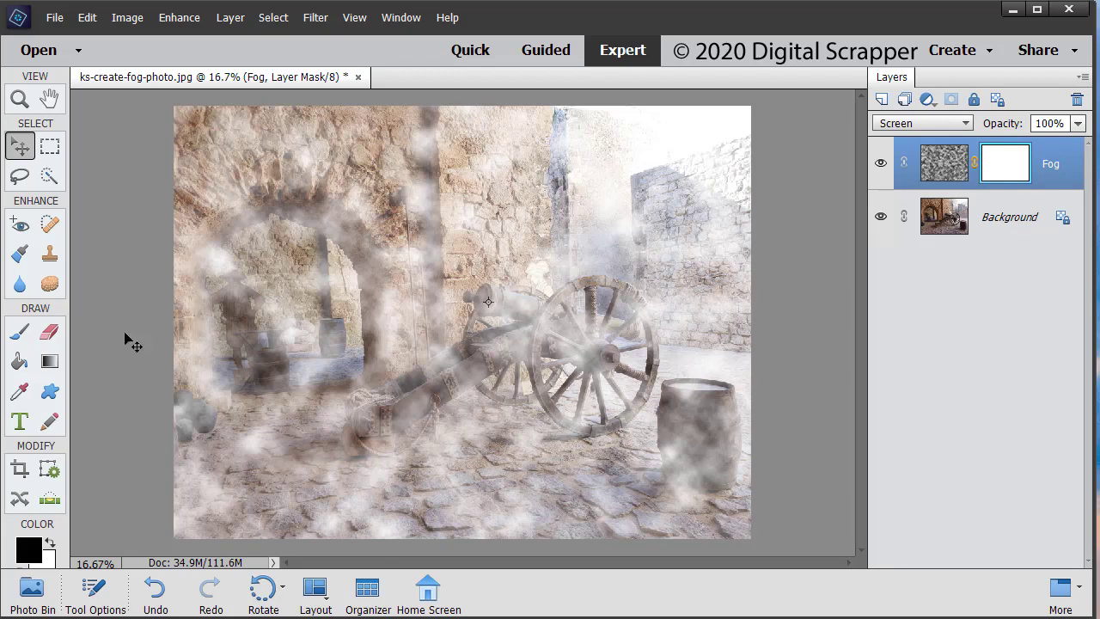
left_click(20, 334)
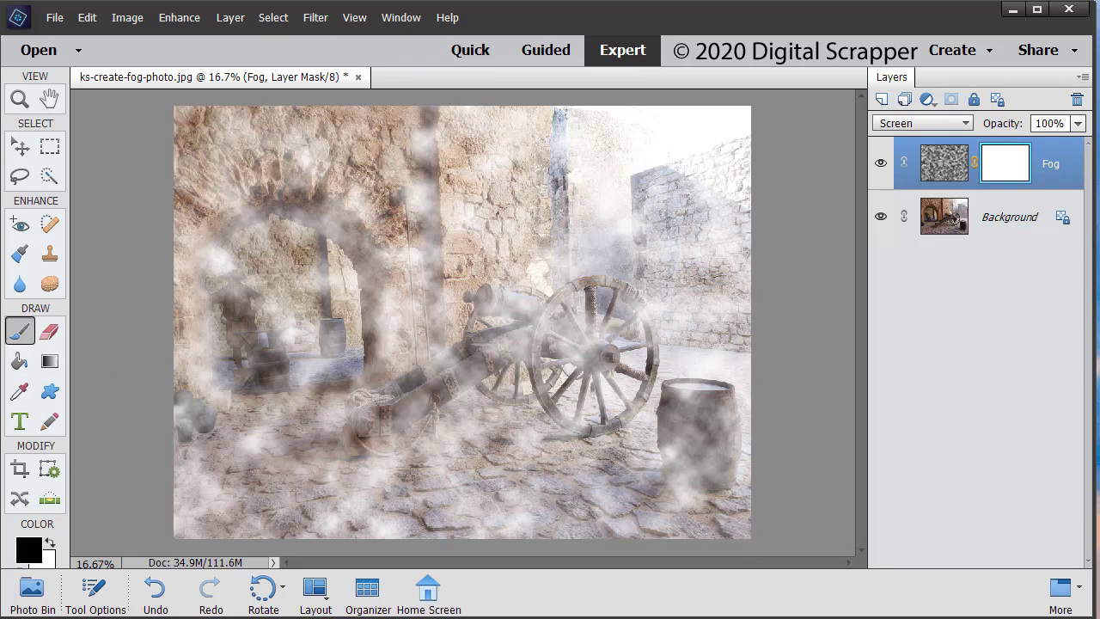
left_click(108, 591)
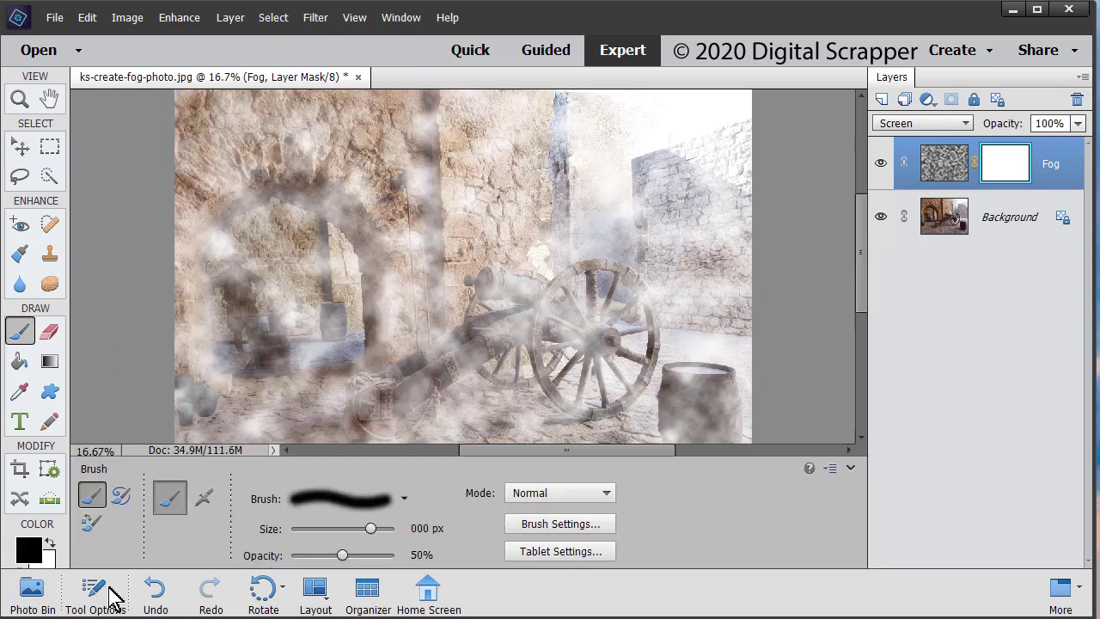
left_click(406, 502)
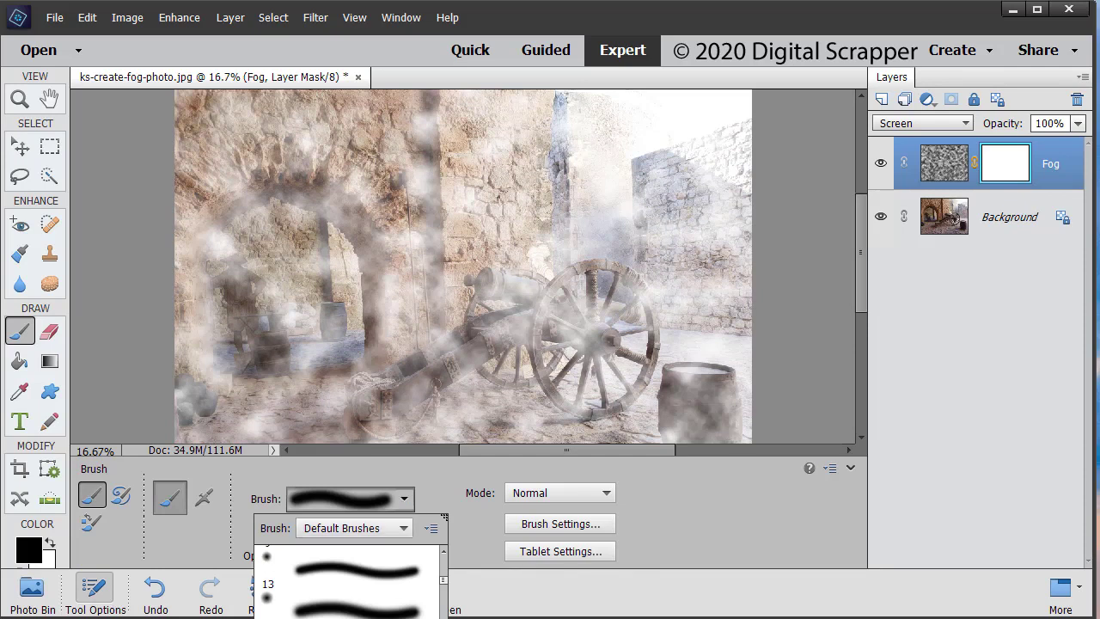
left_click(437, 492)
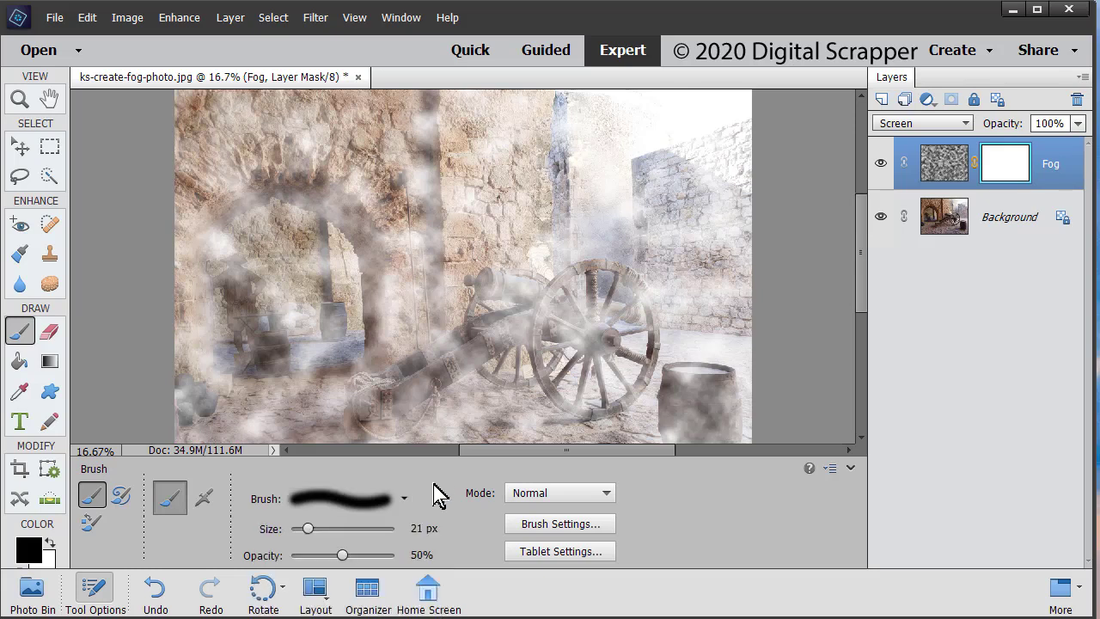
left_click(417, 528)
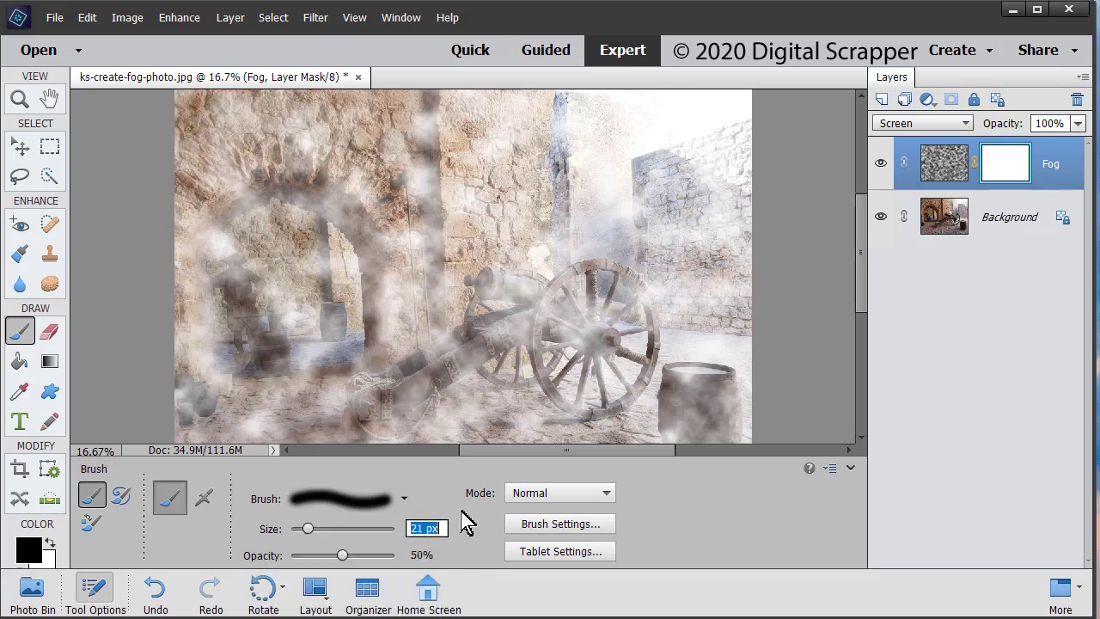
type("1000")
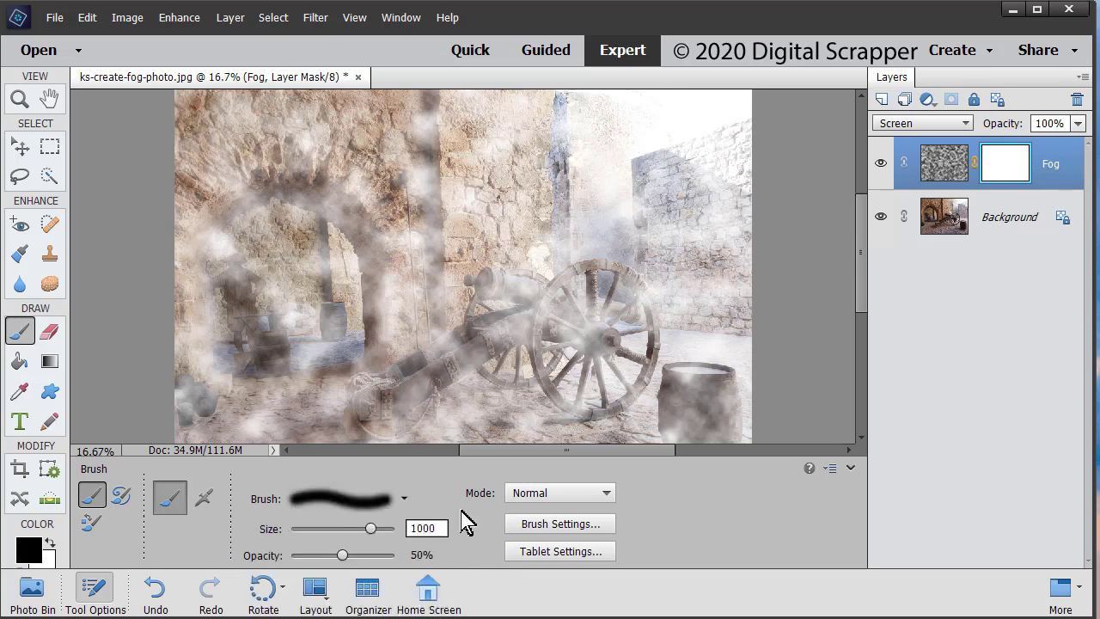
key("Return")
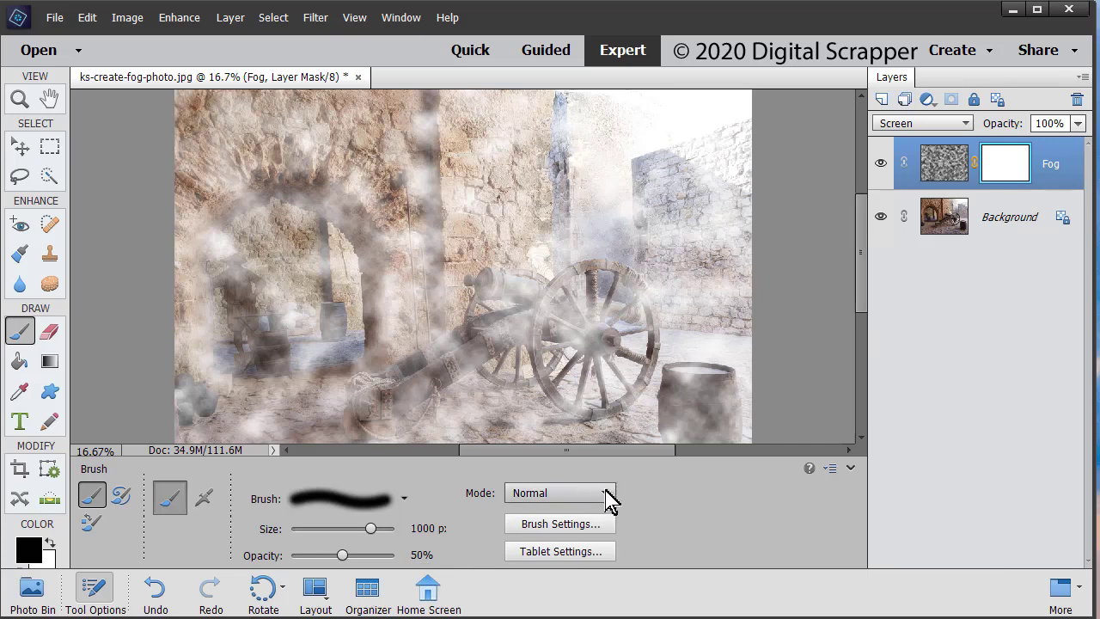
Set the brush hardness to 0% in Brush Settings, then close the flyout
left_click(571, 526)
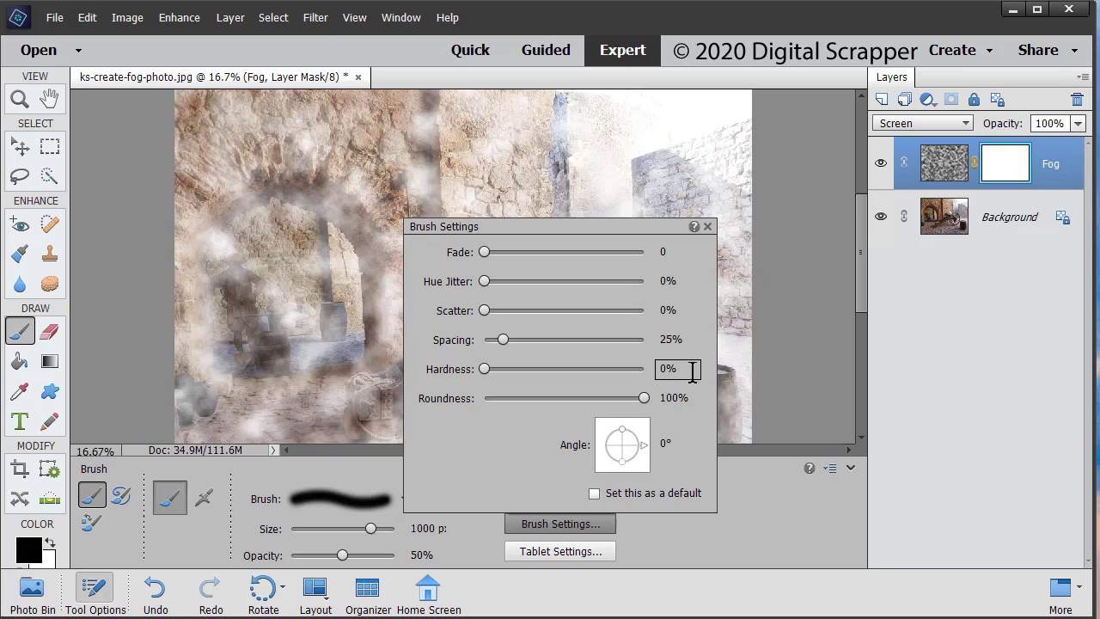
left_click(754, 513)
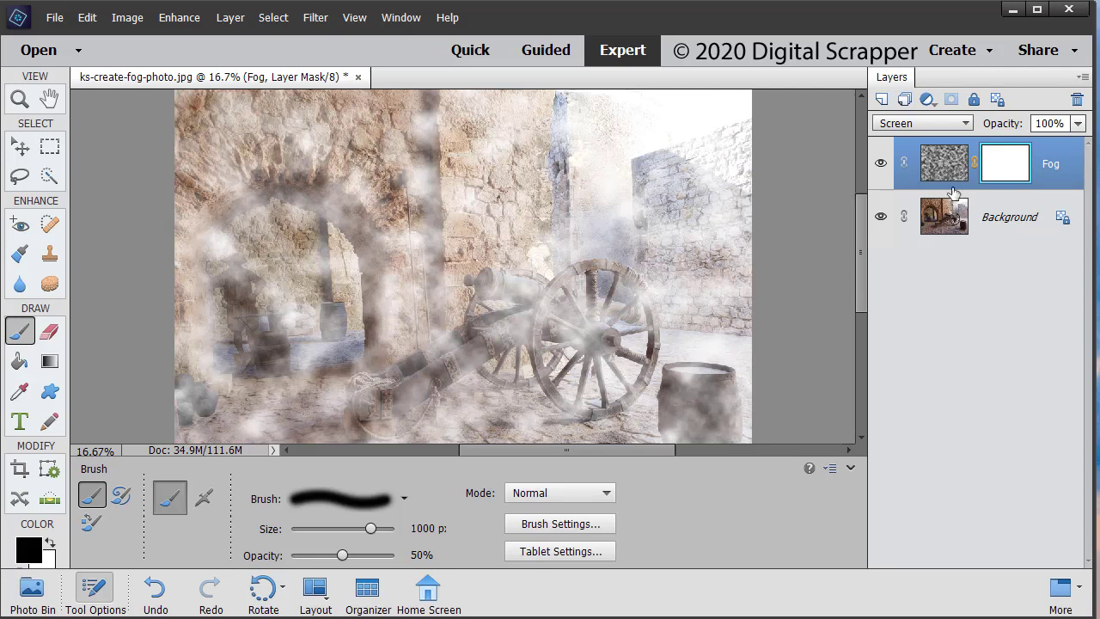
Paint black on the Fog mask to remove fog over the arch, upper walls and cannon barrel
left_click_drag(380, 197, 302, 186)
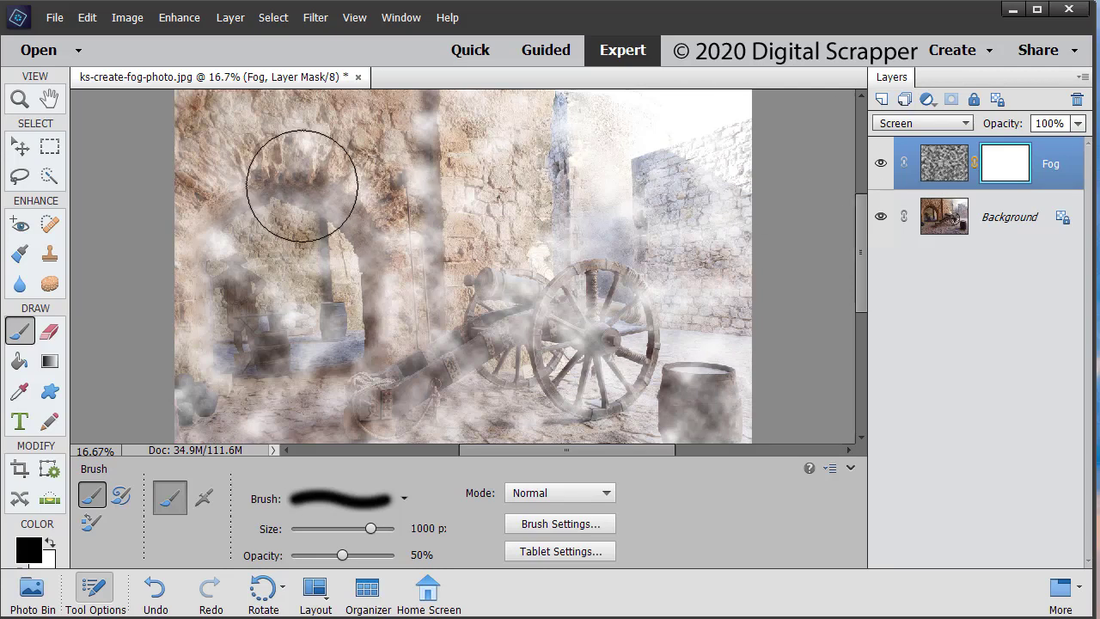
left_click(851, 468)
mouse_move(216, 153)
left_mouse_down()
mouse_move(233, 203)
mouse_move(321, 177)
mouse_move(412, 168)
mouse_move(483, 194)
mouse_move(643, 189)
mouse_move(328, 306)
mouse_move(240, 311)
mouse_move(238, 330)
mouse_move(380, 374)
mouse_move(478, 372)
mouse_move(586, 291)
mouse_move(647, 186)
mouse_move(568, 331)
mouse_move(368, 402)
mouse_move(229, 394)
mouse_move(233, 345)
mouse_move(203, 342)
mouse_move(263, 330)
mouse_move(348, 366)
mouse_move(278, 391)
mouse_move(263, 379)
mouse_move(404, 382)
left_mouse_up()
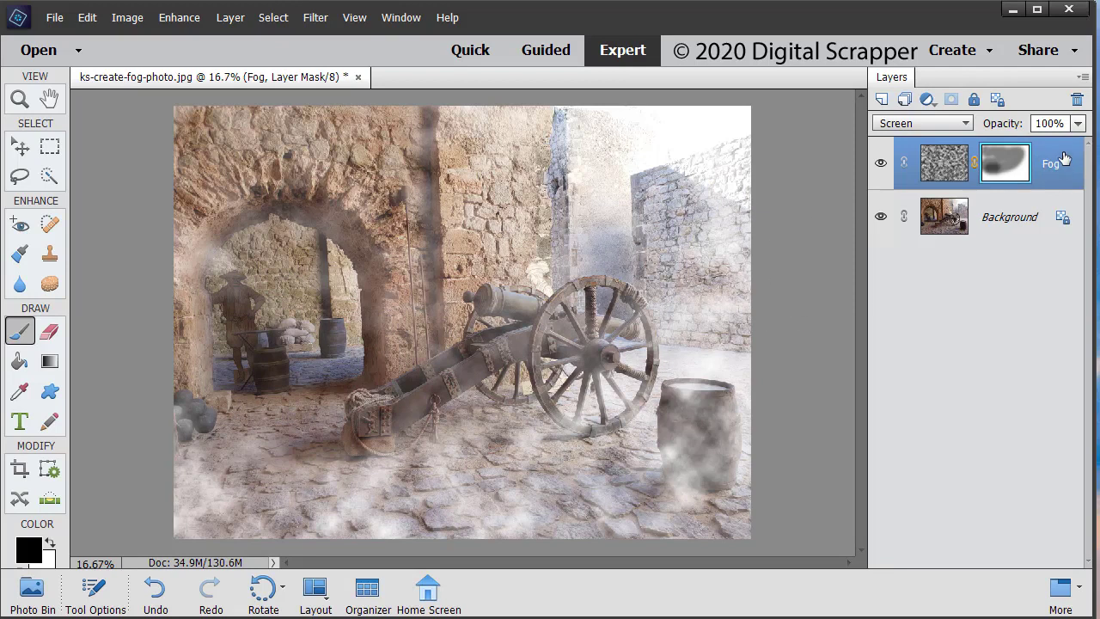
Duplicate Fog as Fog copy, shrink it slightly, nudge it upward, and commit
key("ctrl+j")
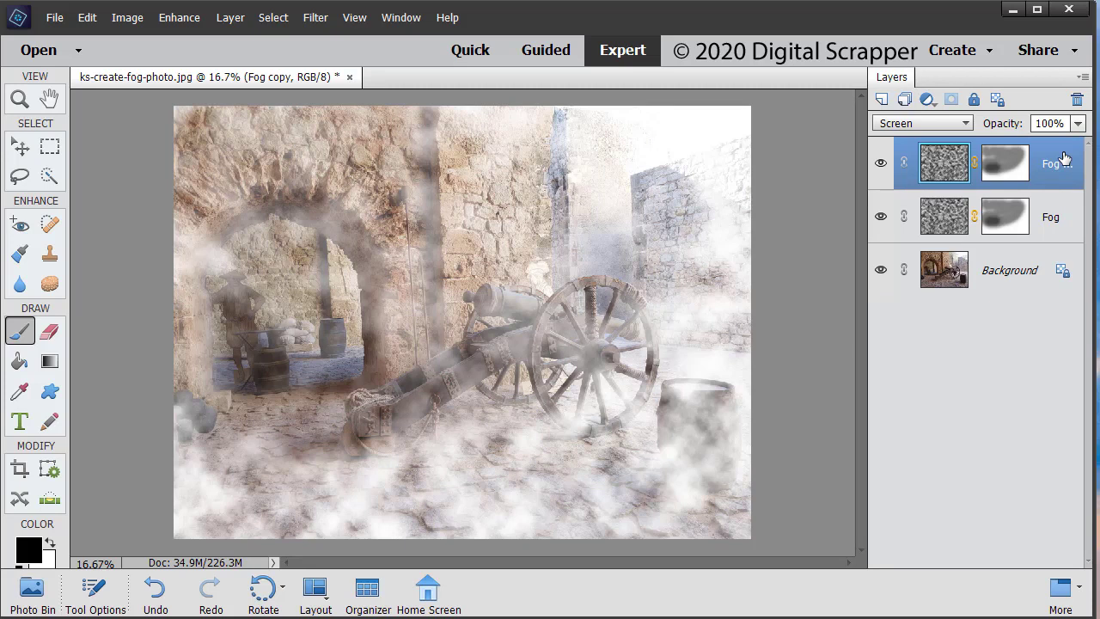
key("ctrl+minus")
key("ctrl+minus")
key("ctrl+minus")
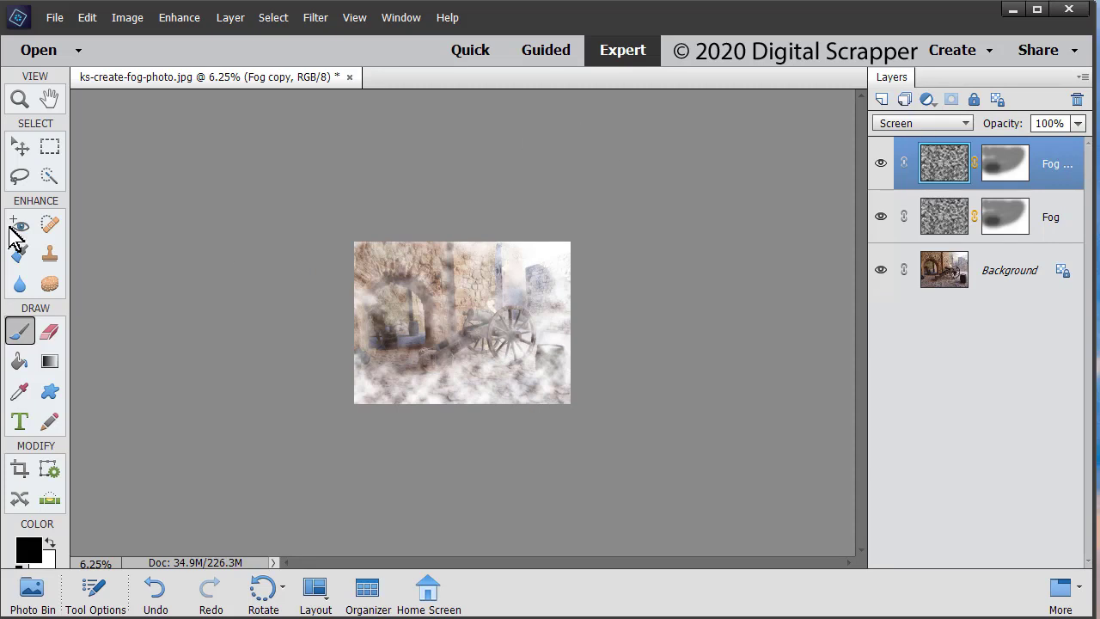
left_click(19, 148)
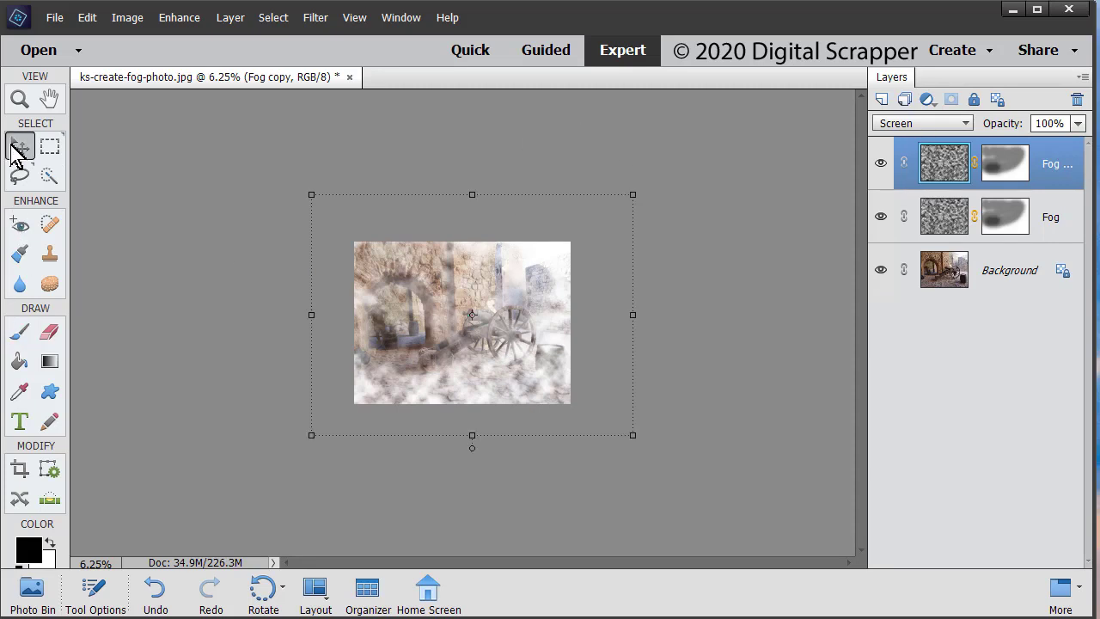
left_click(631, 199)
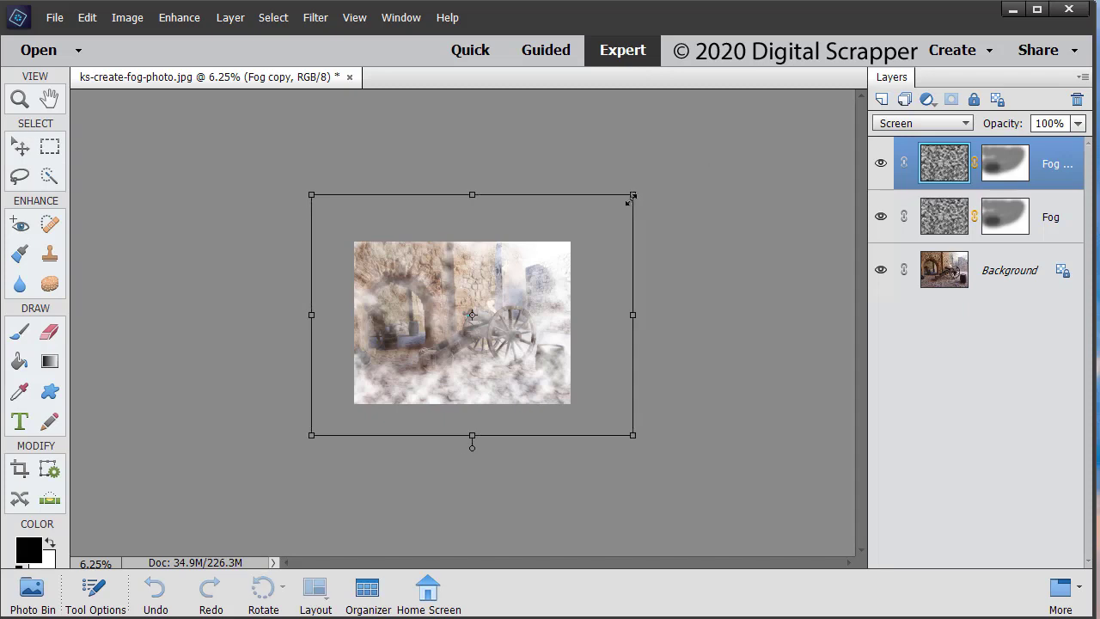
left_click_drag(631, 198, 592, 225)
mouse_move(509, 323)
left_mouse_down()
mouse_move(501, 302)
mouse_move(530, 319)
left_mouse_up()
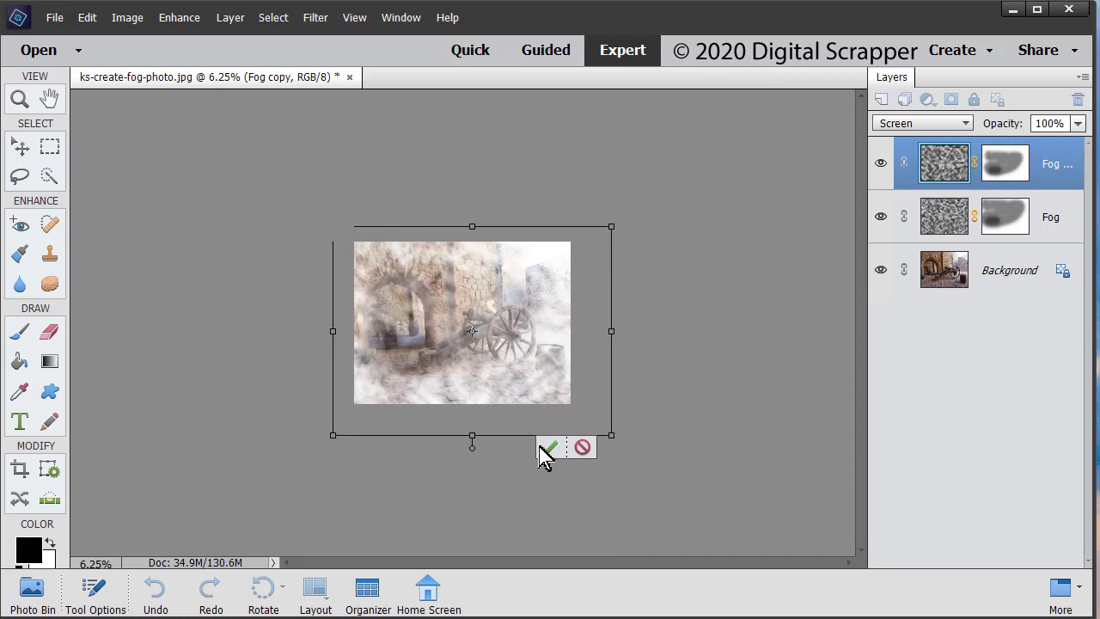
left_click(549, 449)
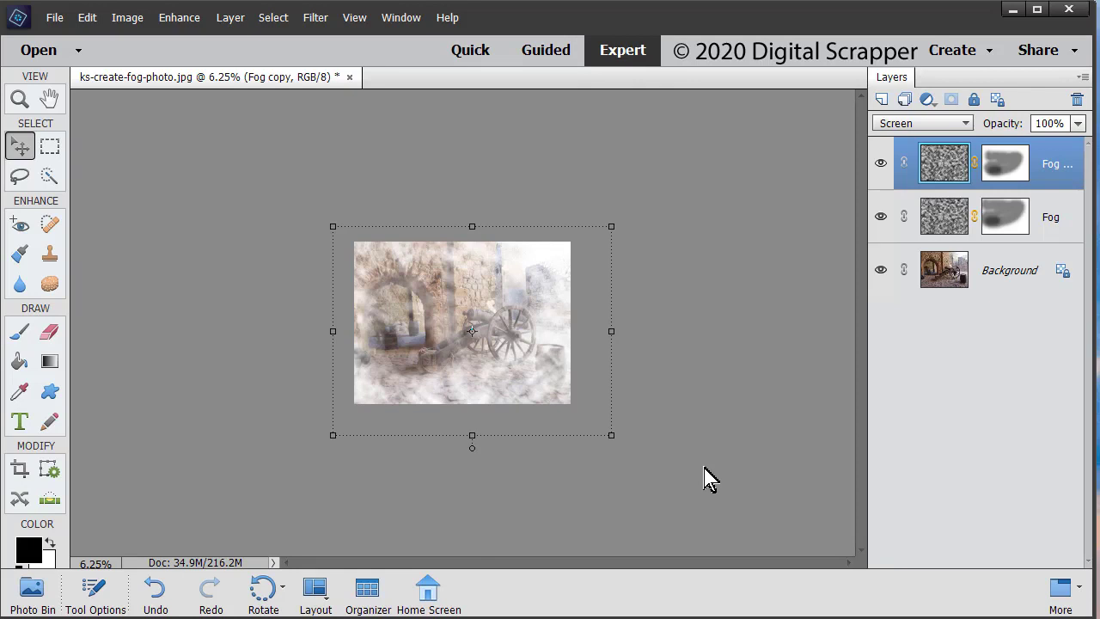
key("ctrl+equal")
key("ctrl+equal")
key("ctrl+equal")
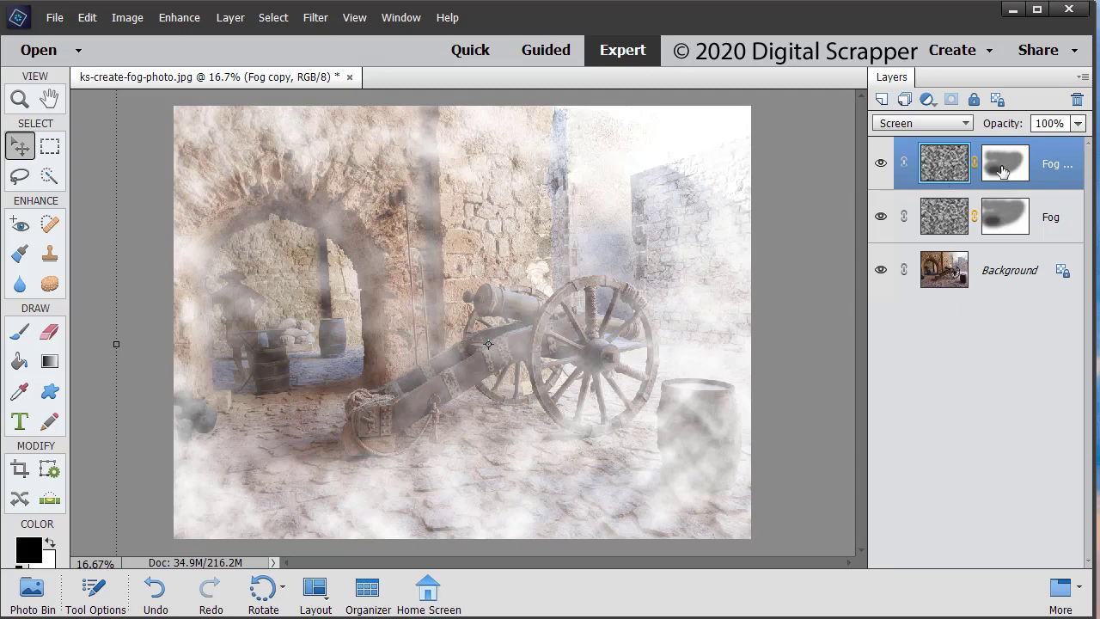
Paint black on the Fog copy mask over the arch, lower-left corner and below the cannon wheel
left_click(1003, 170)
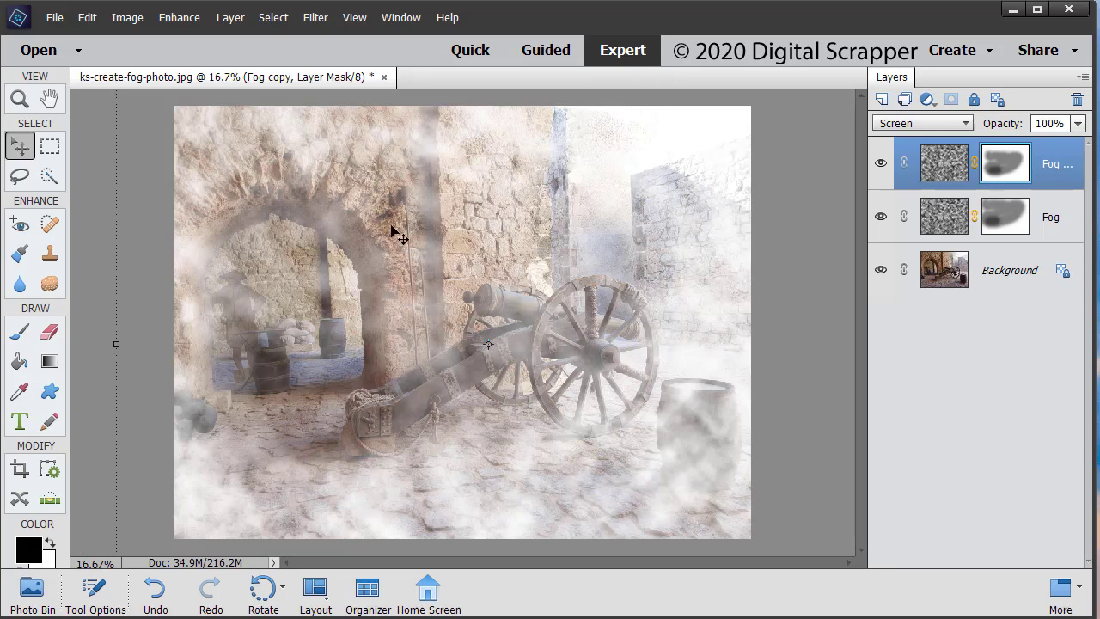
key("b")
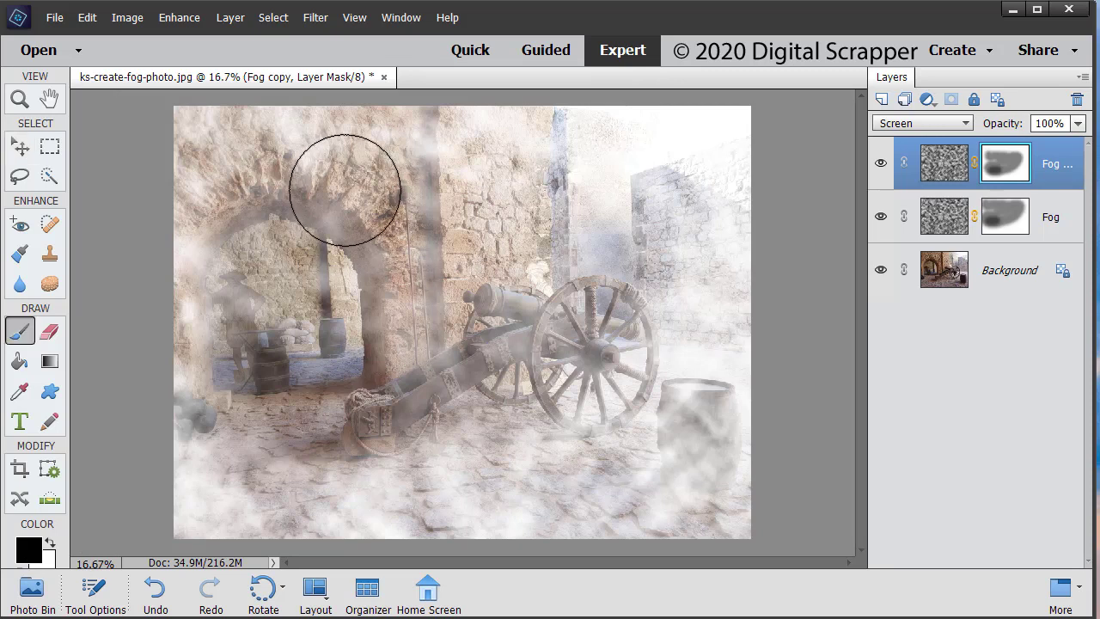
mouse_move(344, 192)
left_mouse_down()
mouse_move(234, 210)
mouse_move(219, 264)
mouse_move(274, 294)
mouse_move(431, 262)
mouse_move(520, 285)
mouse_move(550, 277)
mouse_move(575, 209)
mouse_move(454, 154)
mouse_move(311, 159)
mouse_move(216, 143)
mouse_move(213, 212)
mouse_move(176, 336)
mouse_move(357, 313)
mouse_move(550, 195)
mouse_move(634, 205)
mouse_move(632, 197)
mouse_move(626, 218)
mouse_move(554, 266)
mouse_move(270, 304)
mouse_move(220, 299)
mouse_move(191, 402)
mouse_move(293, 427)
mouse_move(457, 385)
mouse_move(533, 406)
mouse_move(563, 384)
mouse_move(590, 320)
mouse_move(633, 268)
mouse_move(705, 216)
left_mouse_up()
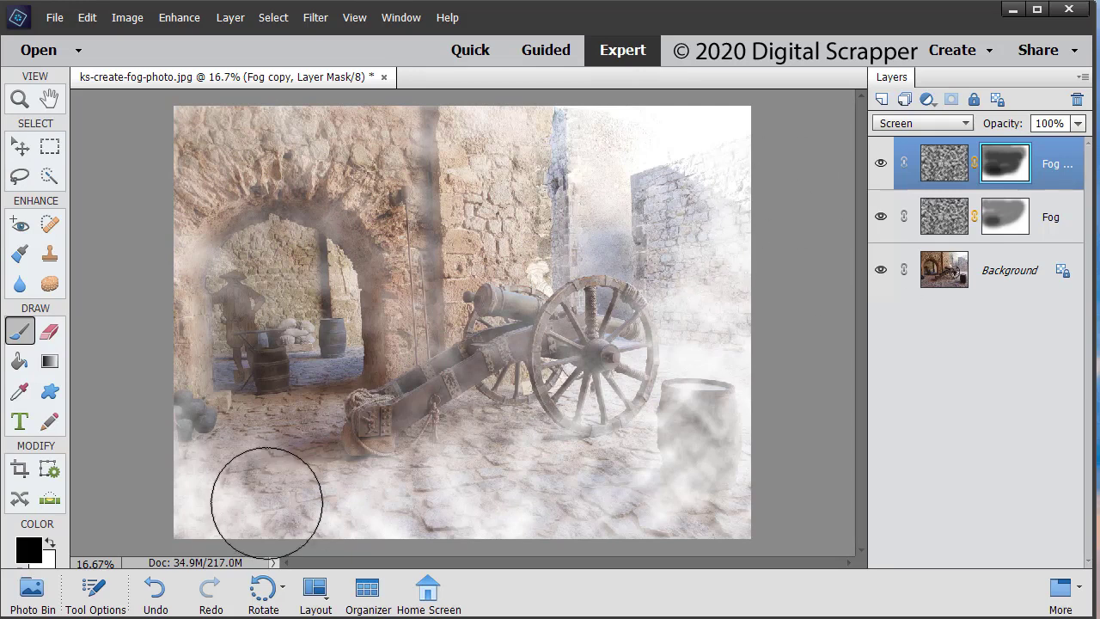
mouse_move(221, 501)
left_mouse_down()
mouse_move(369, 507)
mouse_move(600, 548)
mouse_move(675, 543)
left_mouse_up()
left_click_drag(541, 467, 558, 481)
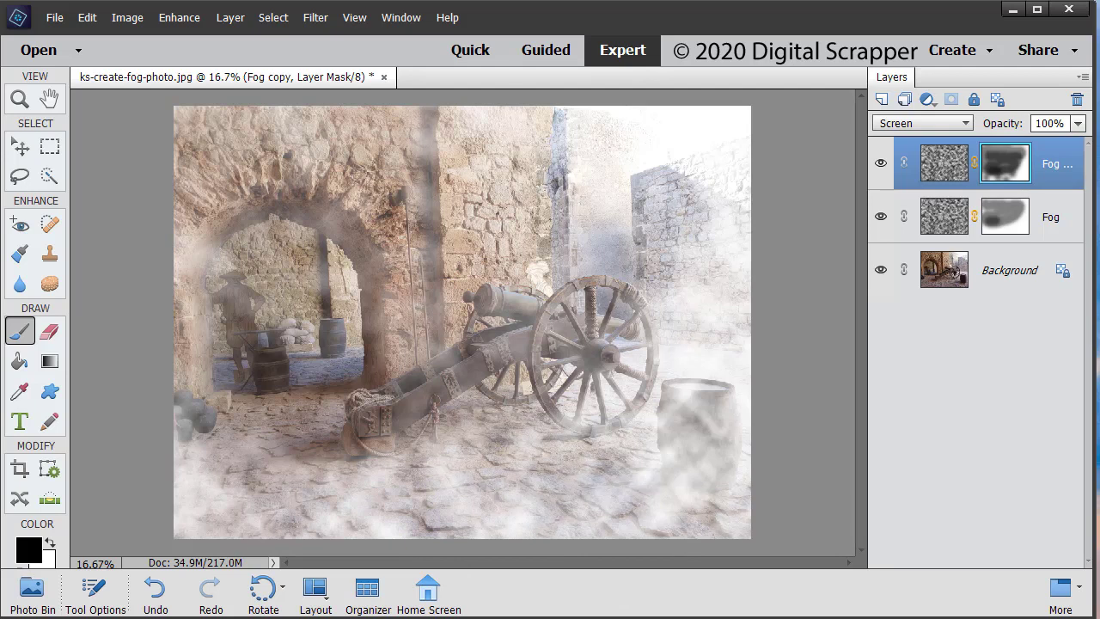
Switch to white and repaint the Fog copy mask along the bottom beneath the cannon and barrel
key("x")
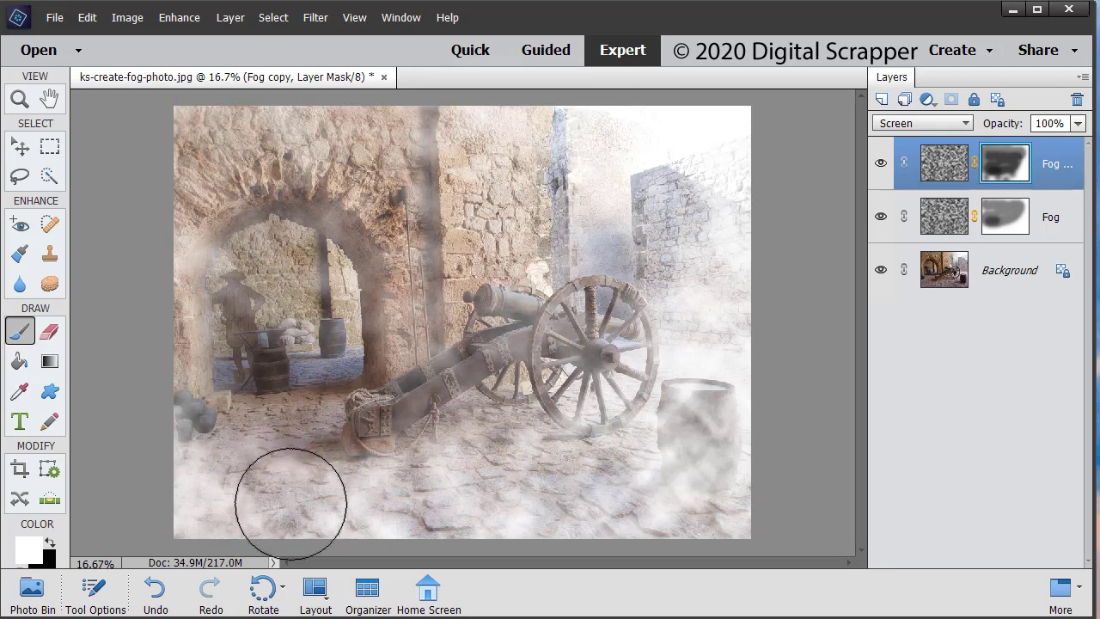
mouse_move(290, 503)
left_mouse_down()
mouse_move(257, 495)
mouse_move(463, 495)
mouse_move(483, 478)
mouse_move(539, 473)
mouse_move(639, 481)
mouse_move(557, 477)
mouse_move(611, 466)
mouse_move(496, 475)
mouse_move(491, 466)
mouse_move(593, 481)
mouse_move(586, 472)
mouse_move(426, 480)
mouse_move(307, 501)
left_mouse_up()
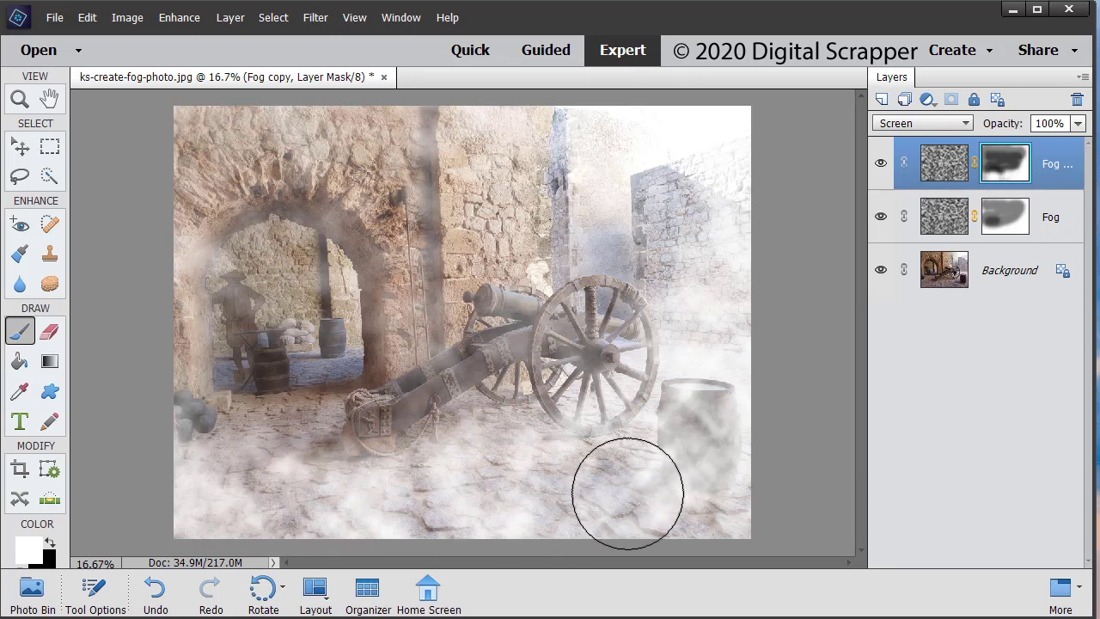
mouse_move(628, 493)
left_mouse_down()
mouse_move(550, 489)
mouse_move(381, 520)
mouse_move(278, 505)
left_mouse_up()
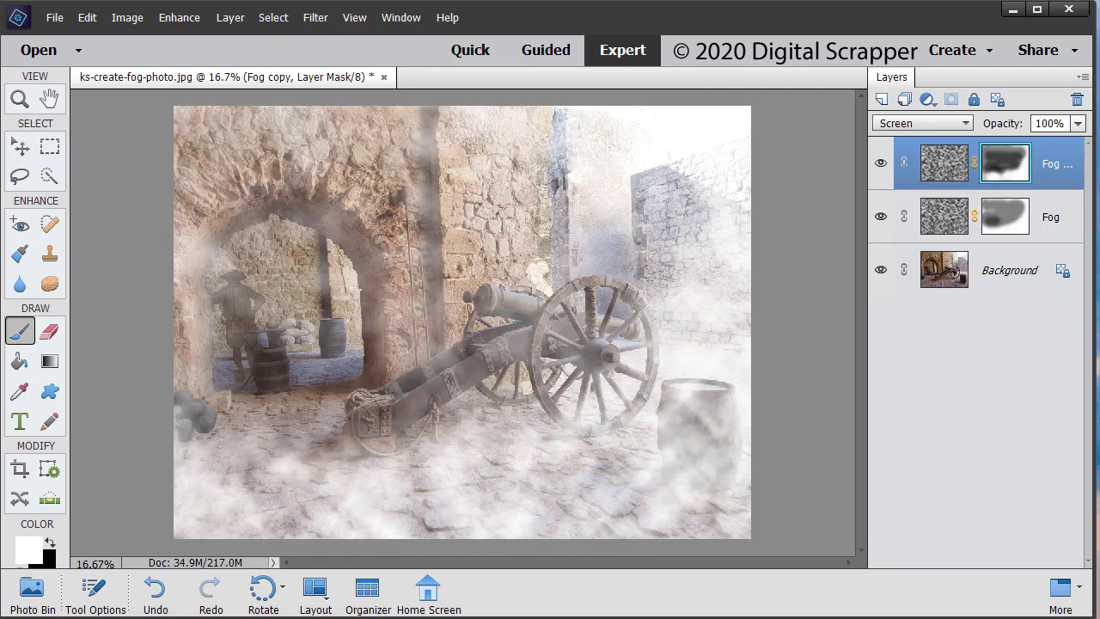
Select all, crop the image to the canvas, and deselect, reducing the size to 127.9M
key("ctrl+a")
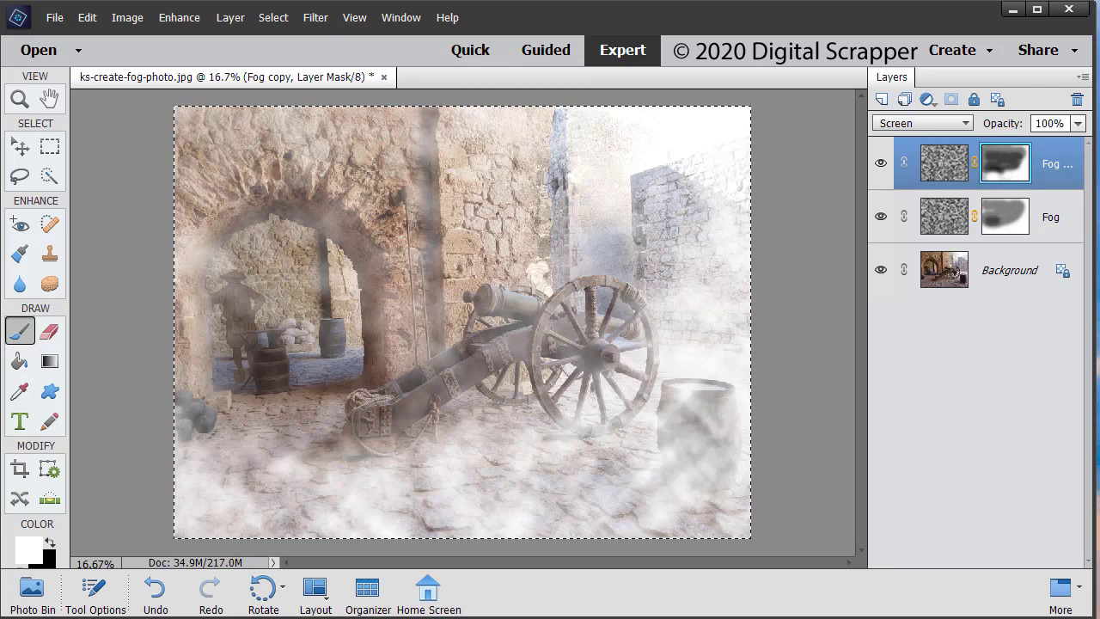
left_click(132, 24)
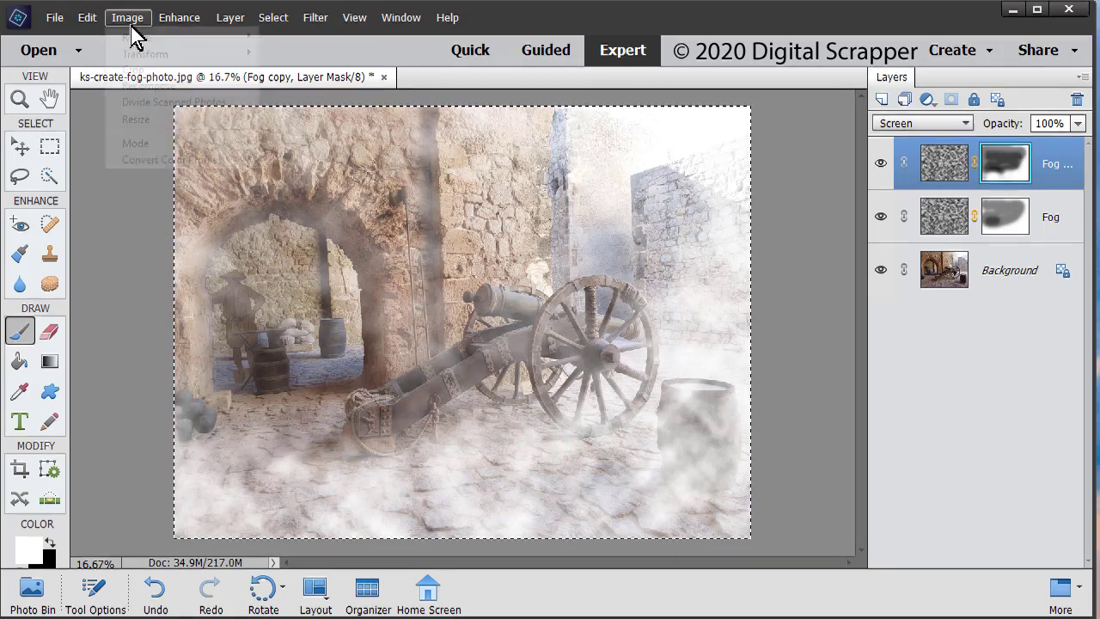
left_click(142, 70)
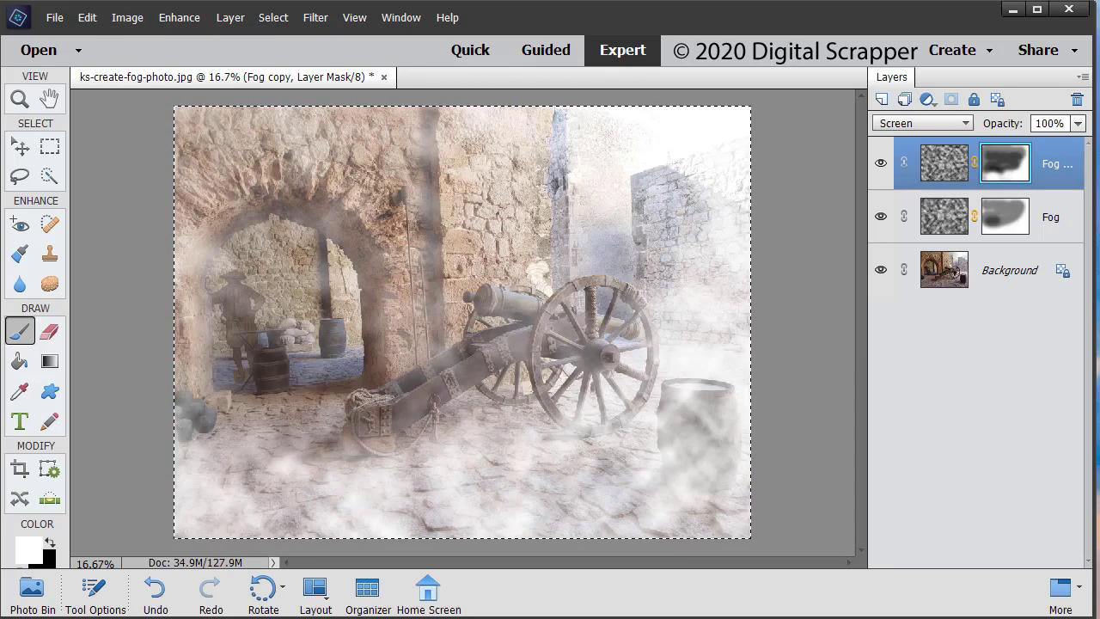
key("ctrl+d")
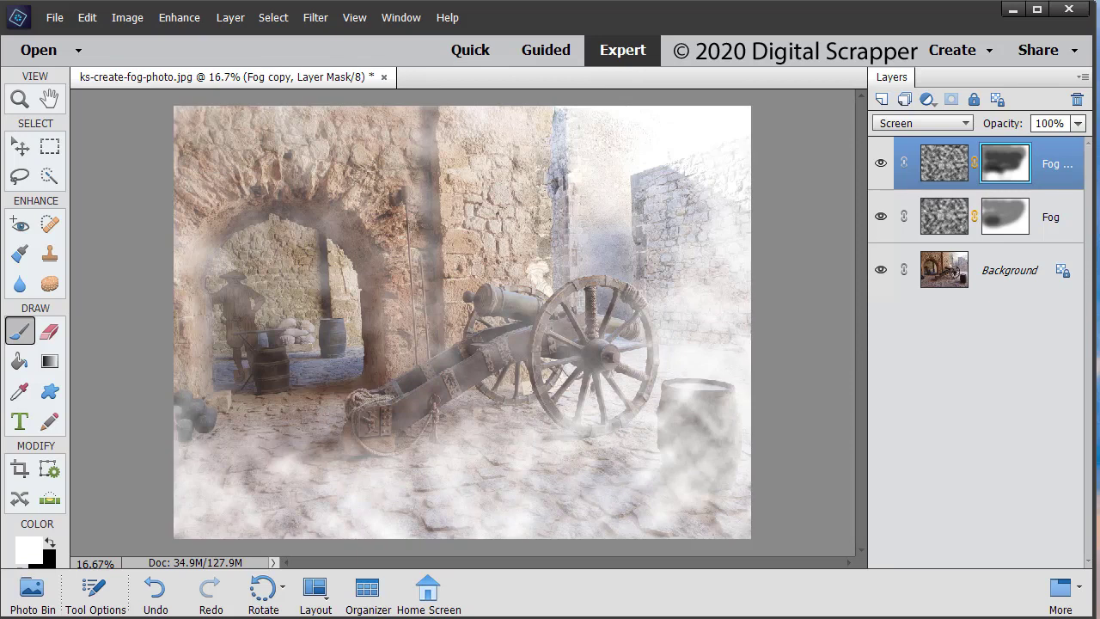